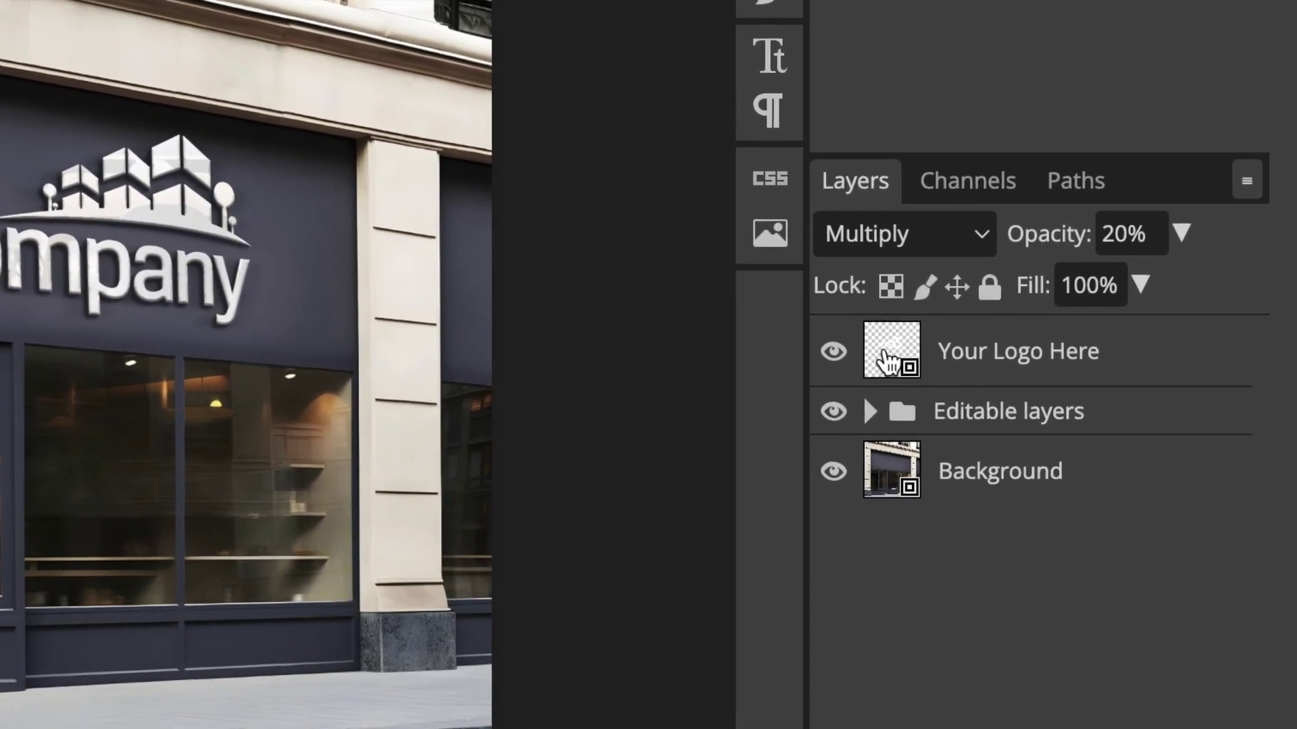
Open the Your Logo Here smart object, revealing the white company building logo.
double_click(890, 362)
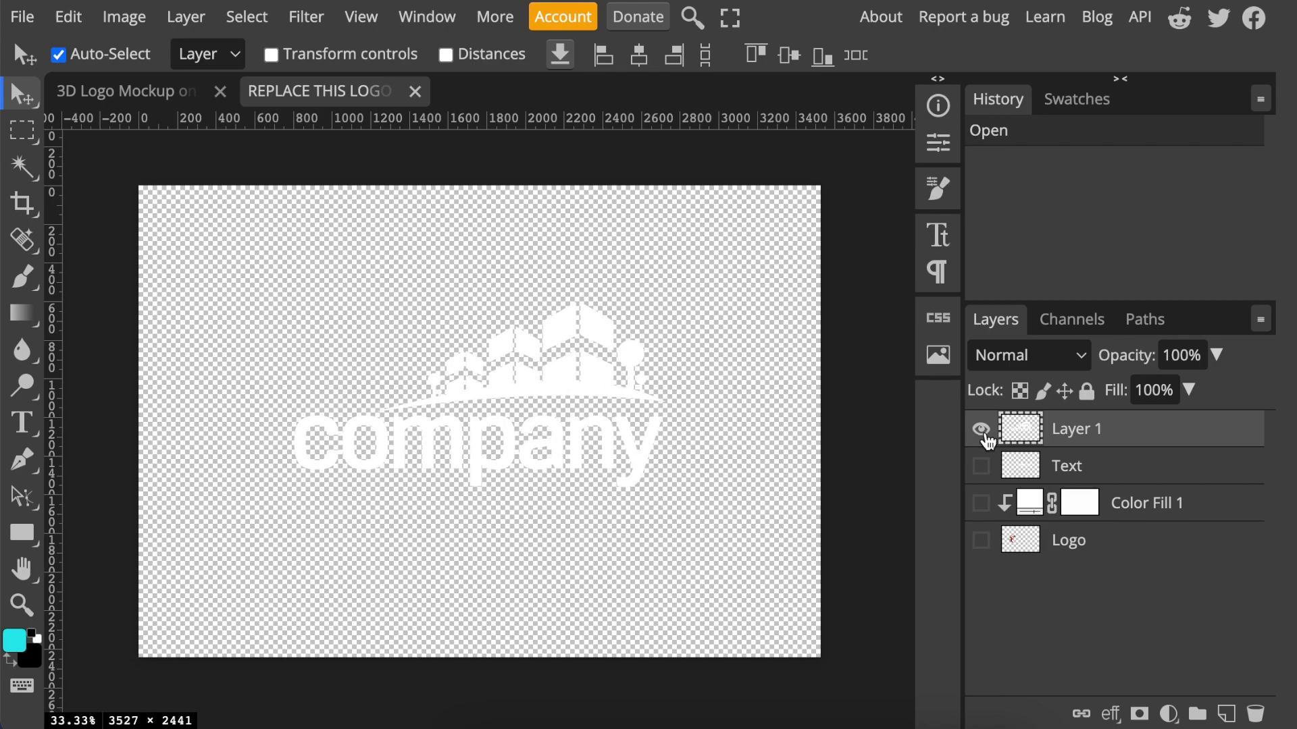
Hide the white company placeholder and drop the Kalanga Cashews PNG onto the canvas.
click(980, 431)
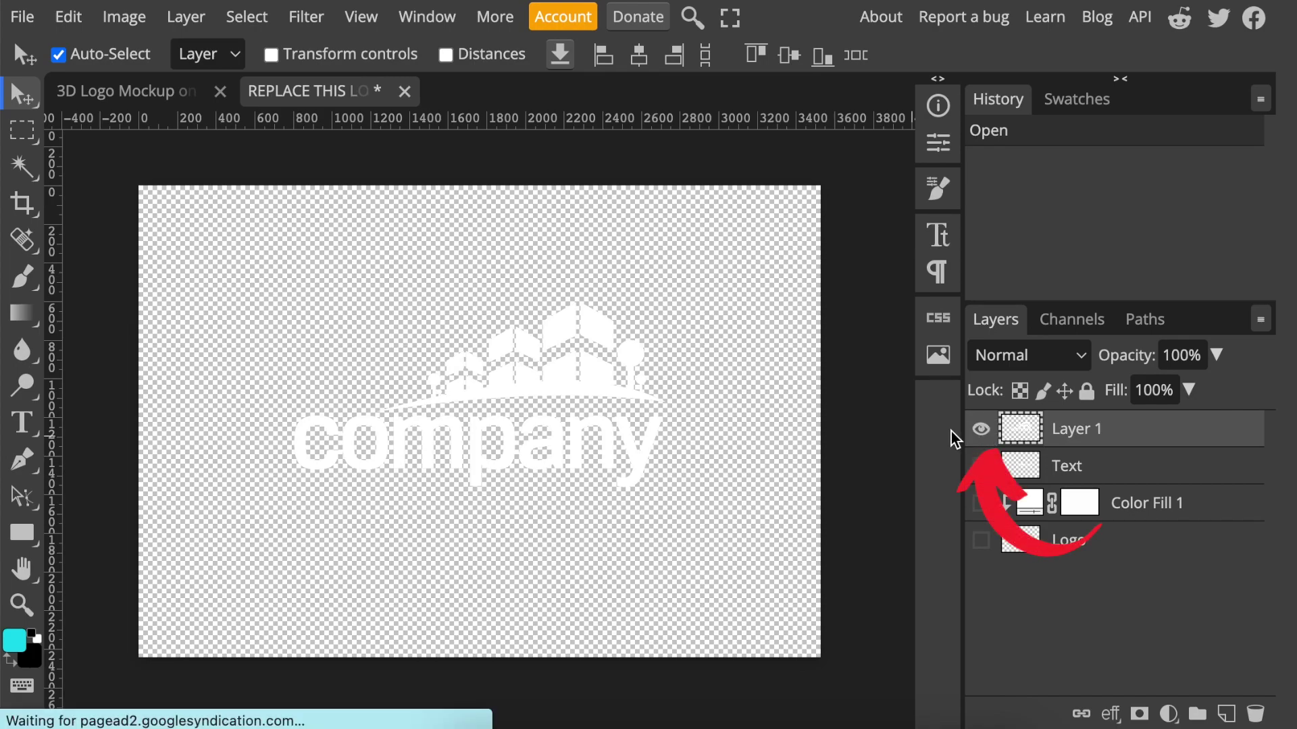
click(981, 429)
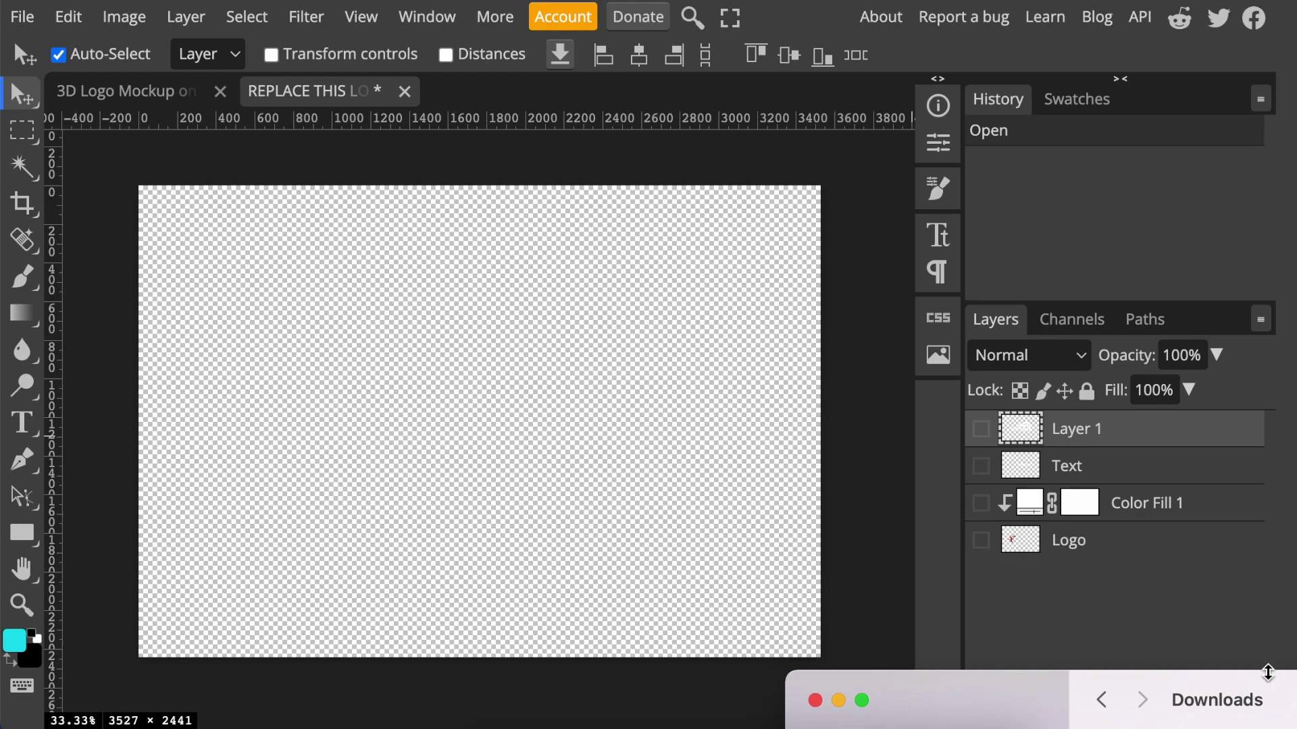
mouse_move(1269, 674)
mouse_down()
mouse_move(1253, 493)
mouse_move(1265, 66)
mouse_up()
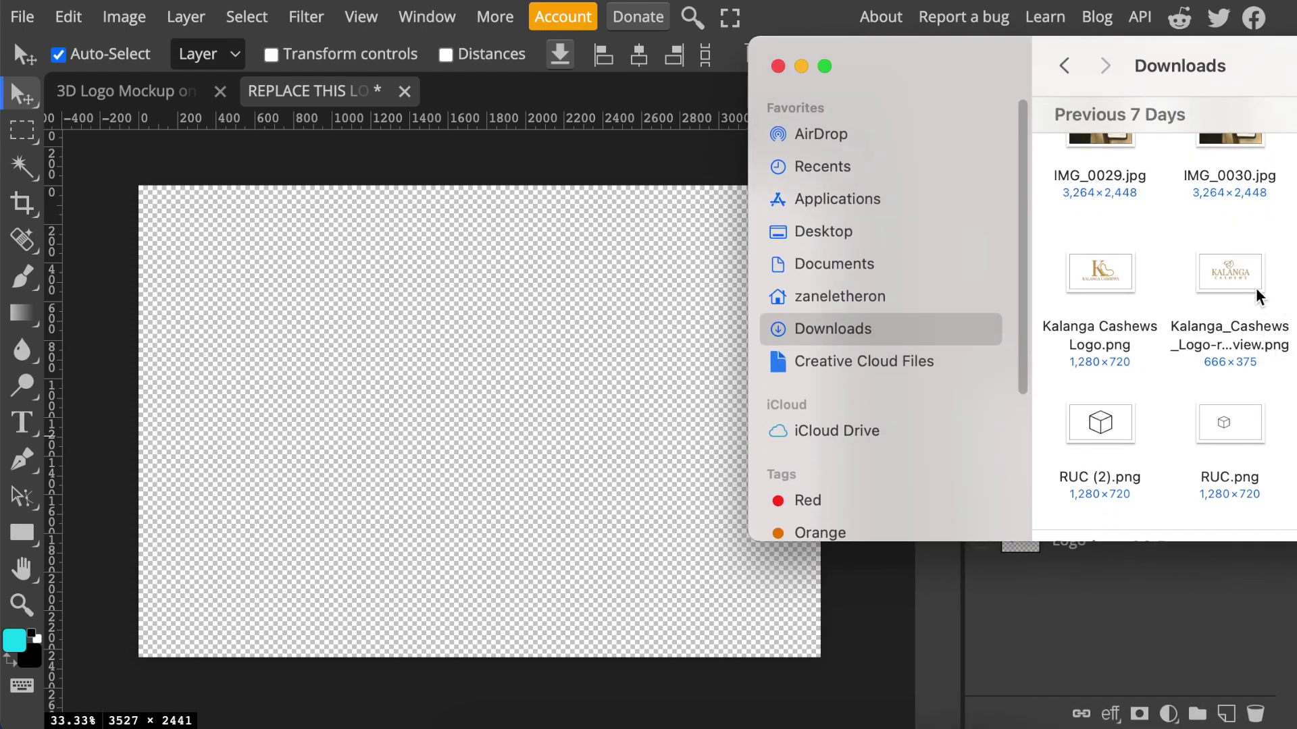
drag(1256, 294, 790, 352)
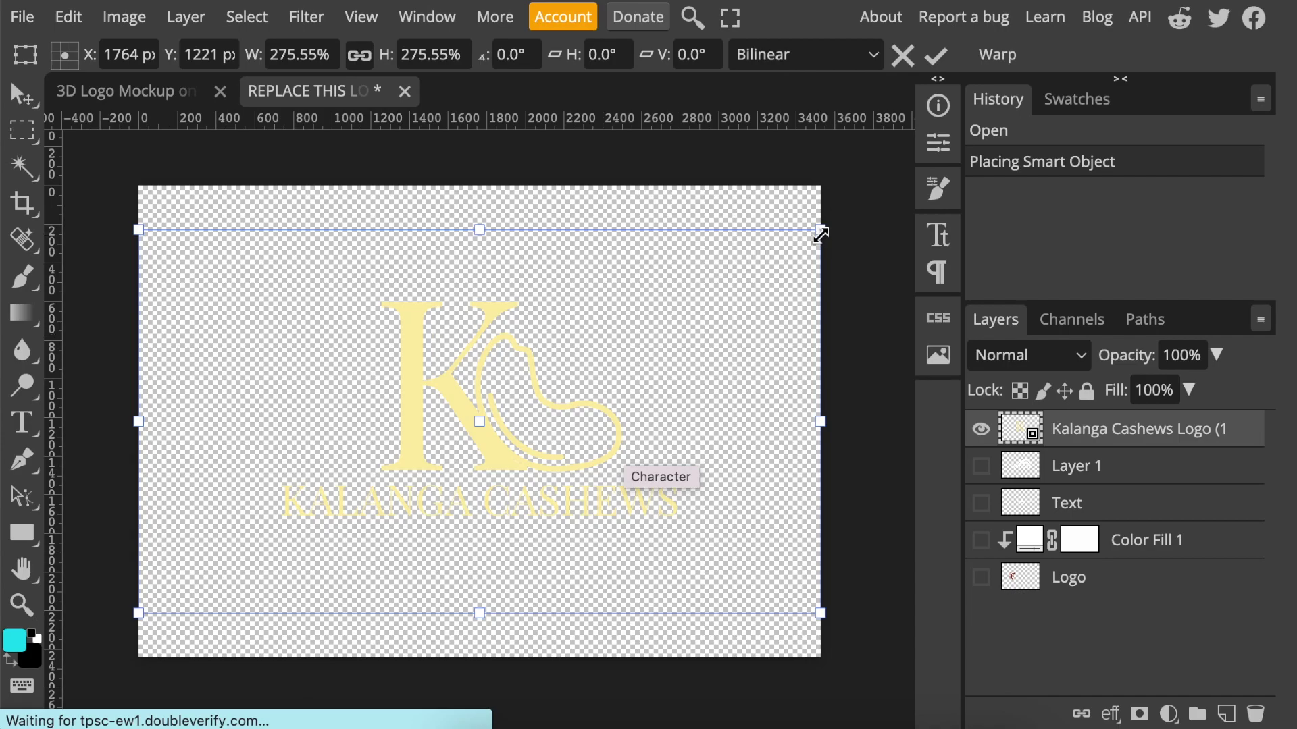
Enlarge the Kalanga logo, commit it, and save to update the storefront mockup.
drag(820, 235, 821, 236)
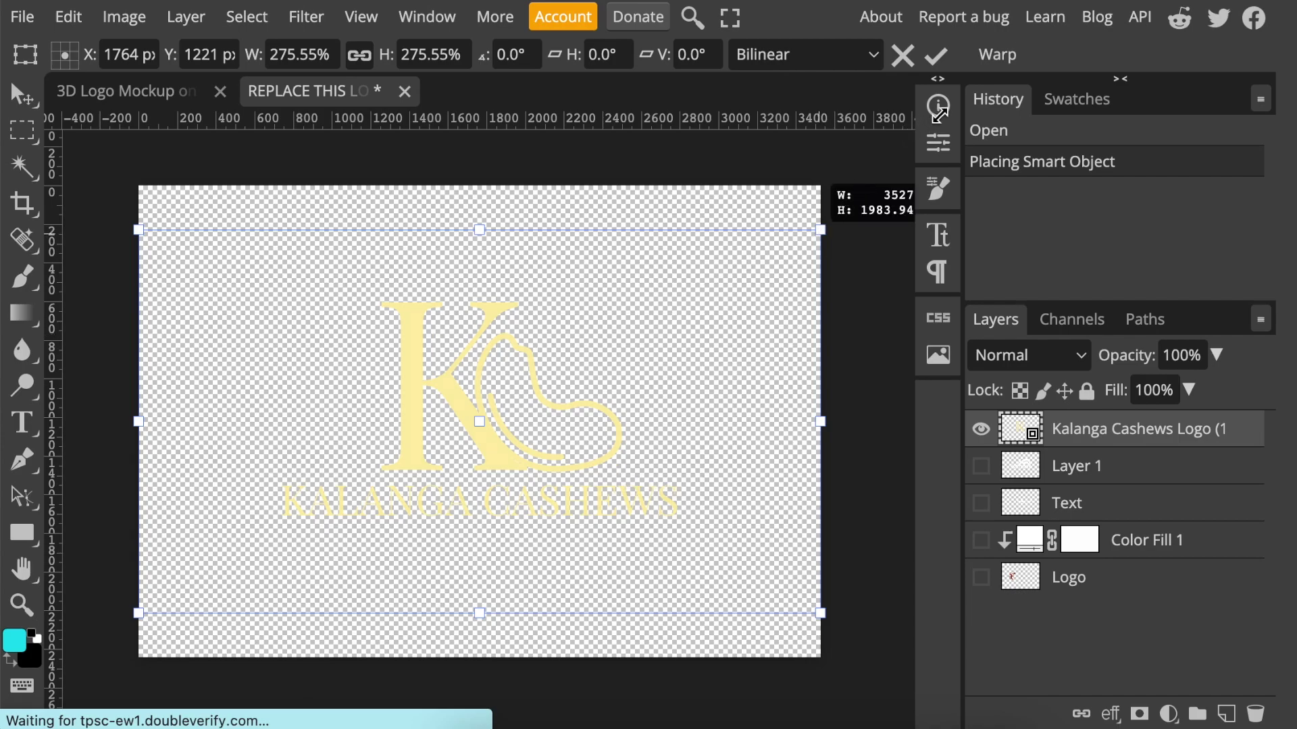
drag(938, 112, 950, 114)
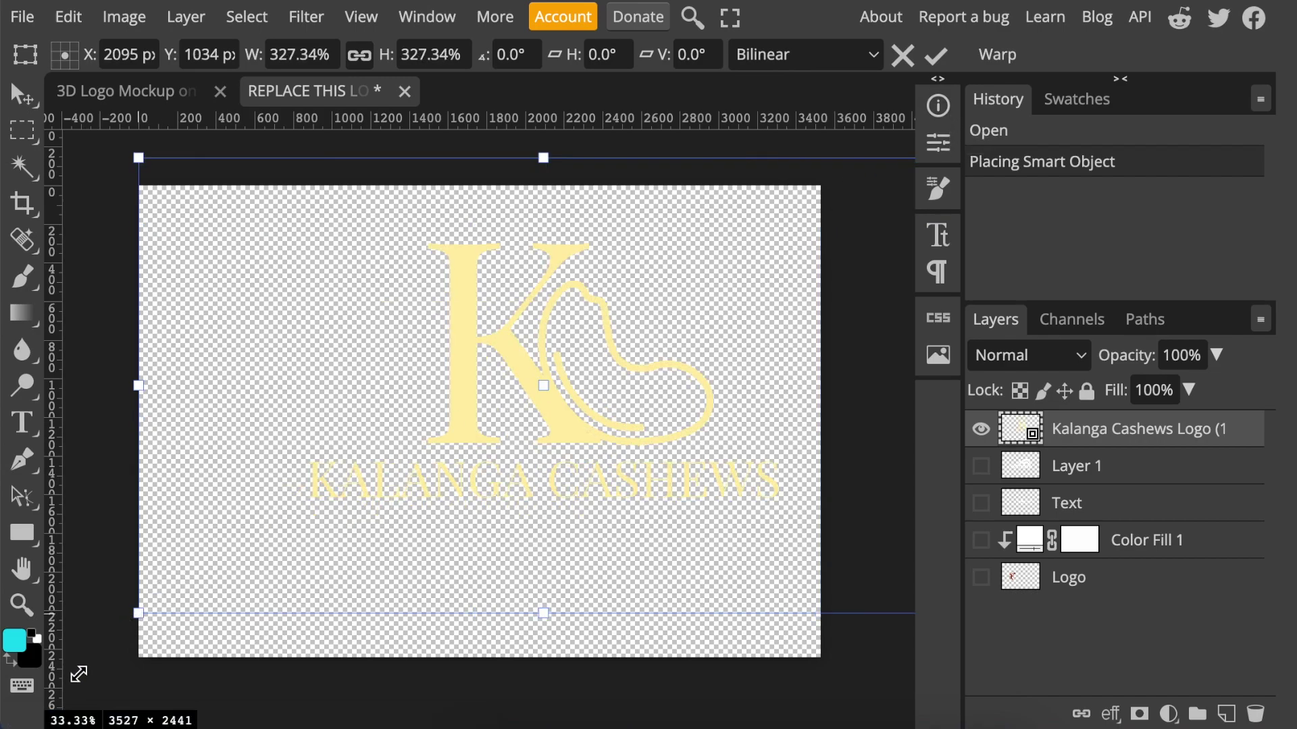
drag(78, 674, 44, 705)
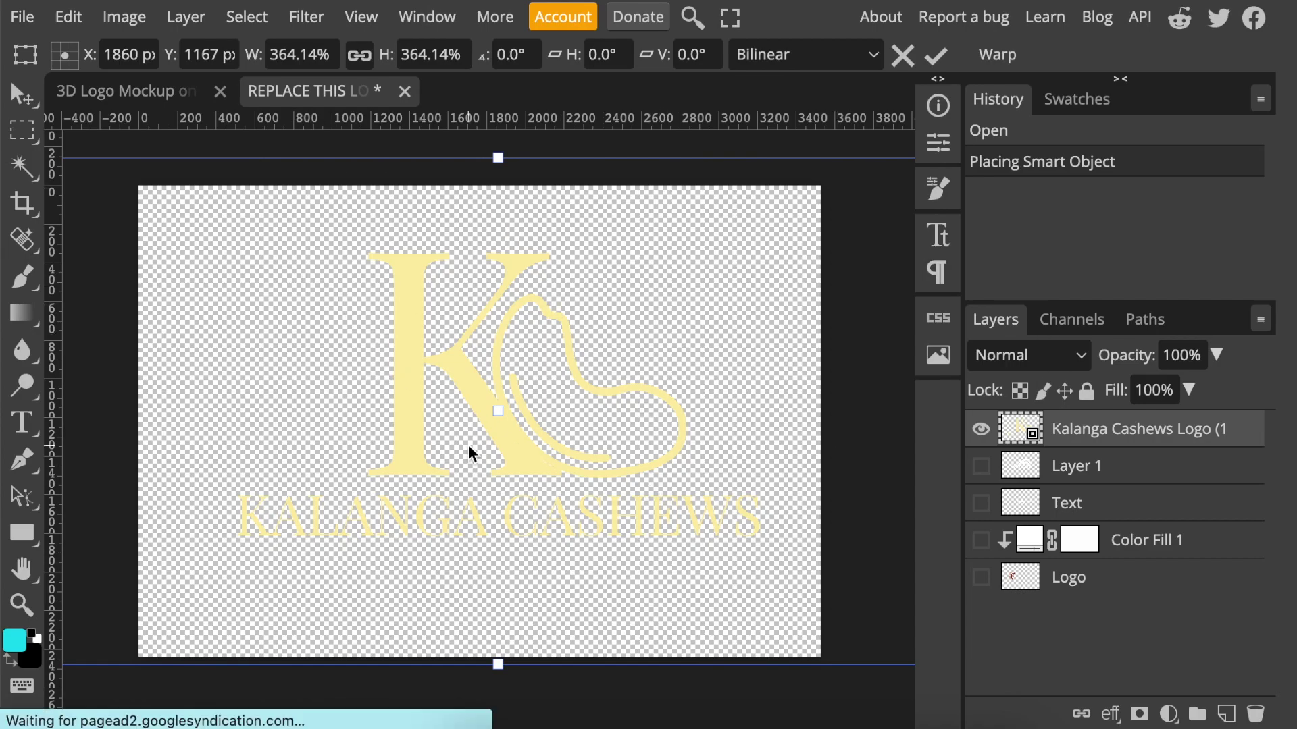
key(Return)
key(ctrl+s)
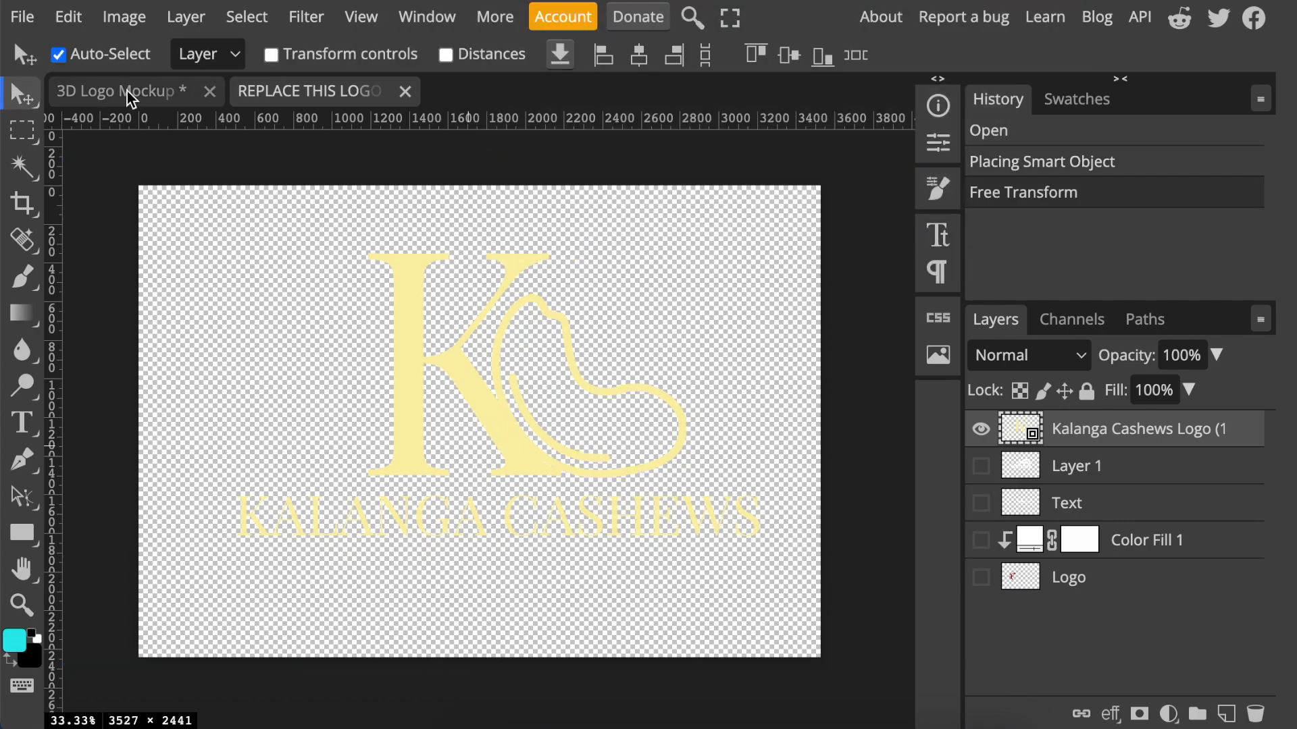
click(125, 90)
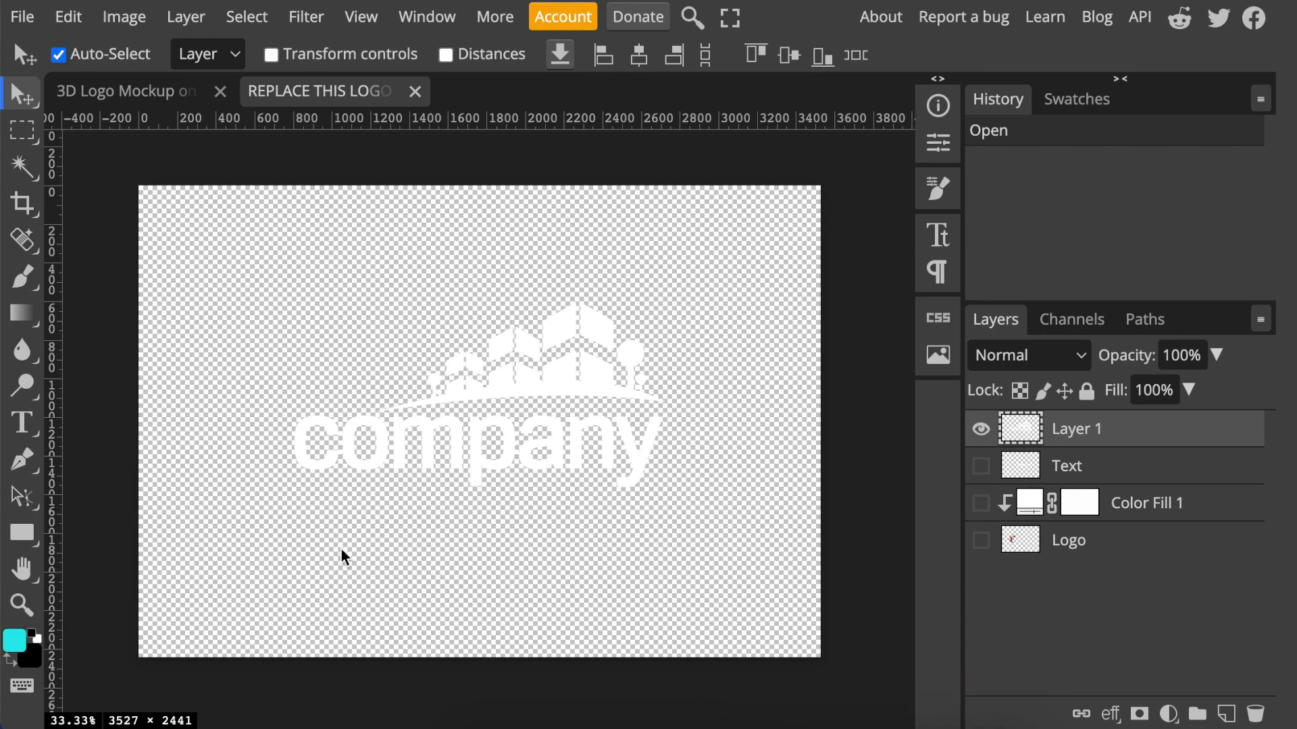
Shrink and align the Kalanga logo over the company placeholder, then hide Layer 1.
click(476, 723)
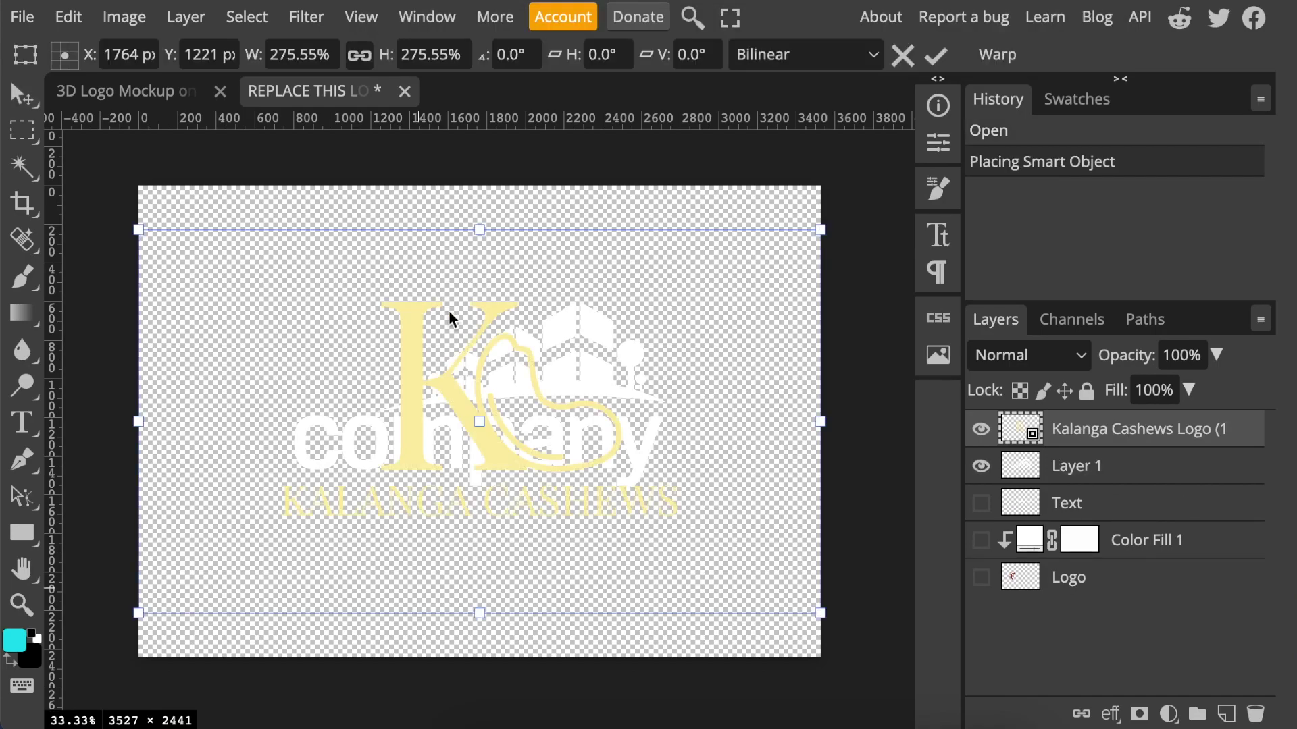
mouse_move(574, 463)
mouse_down()
mouse_move(589, 462)
mouse_move(573, 463)
mouse_up()
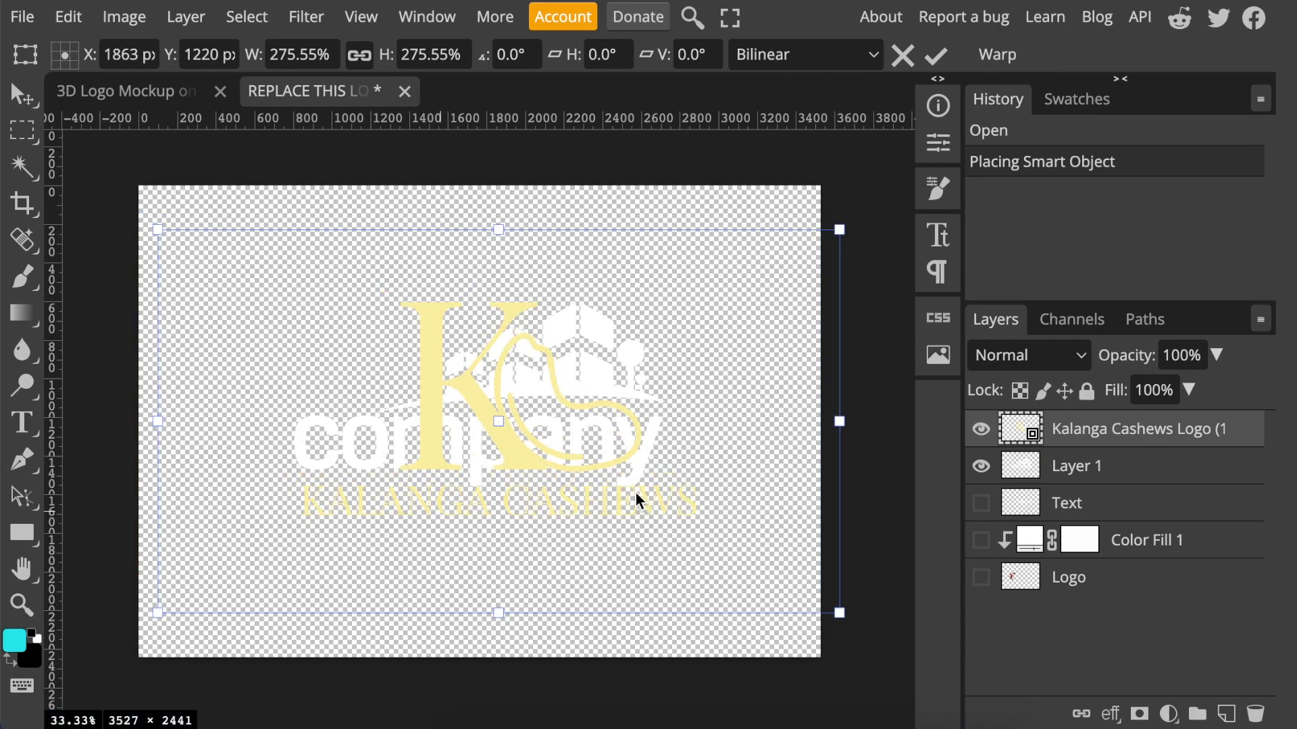
drag(586, 490, 584, 479)
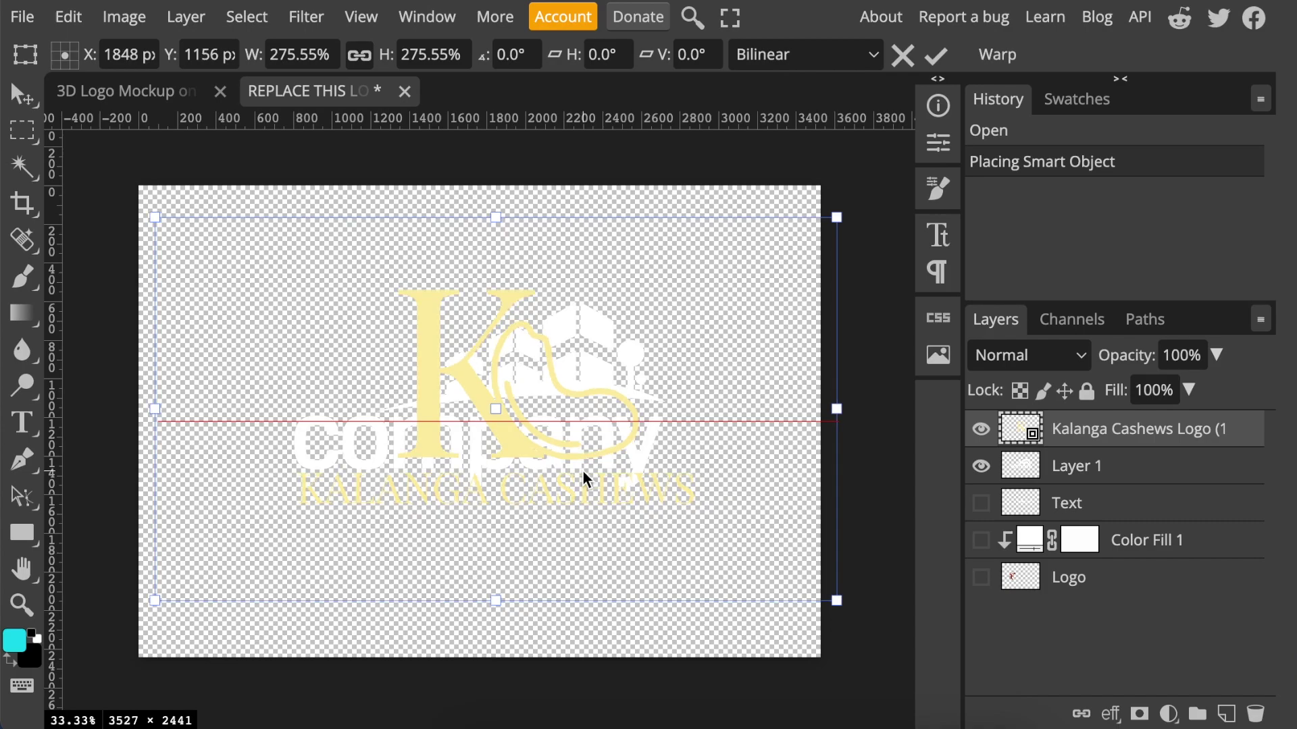
drag(836, 217, 781, 256)
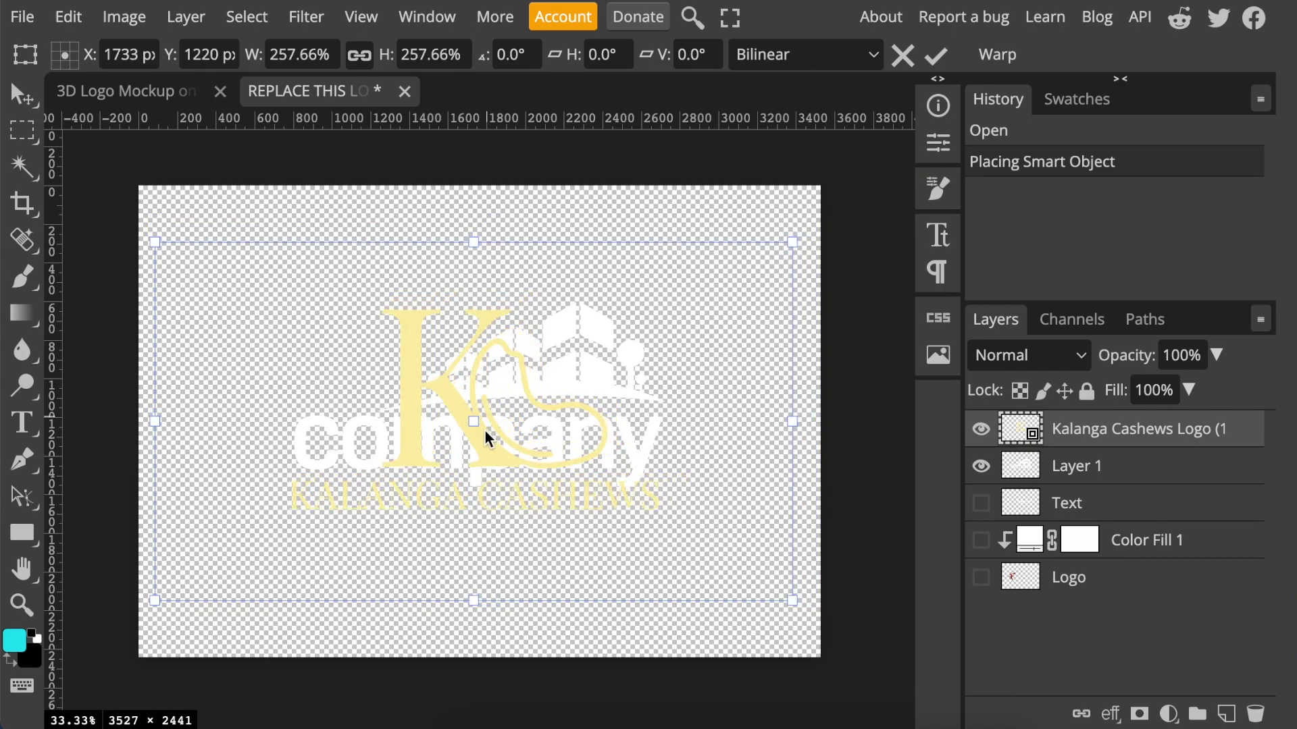
mouse_move(496, 433)
mouse_down()
mouse_move(516, 432)
mouse_move(505, 426)
mouse_up()
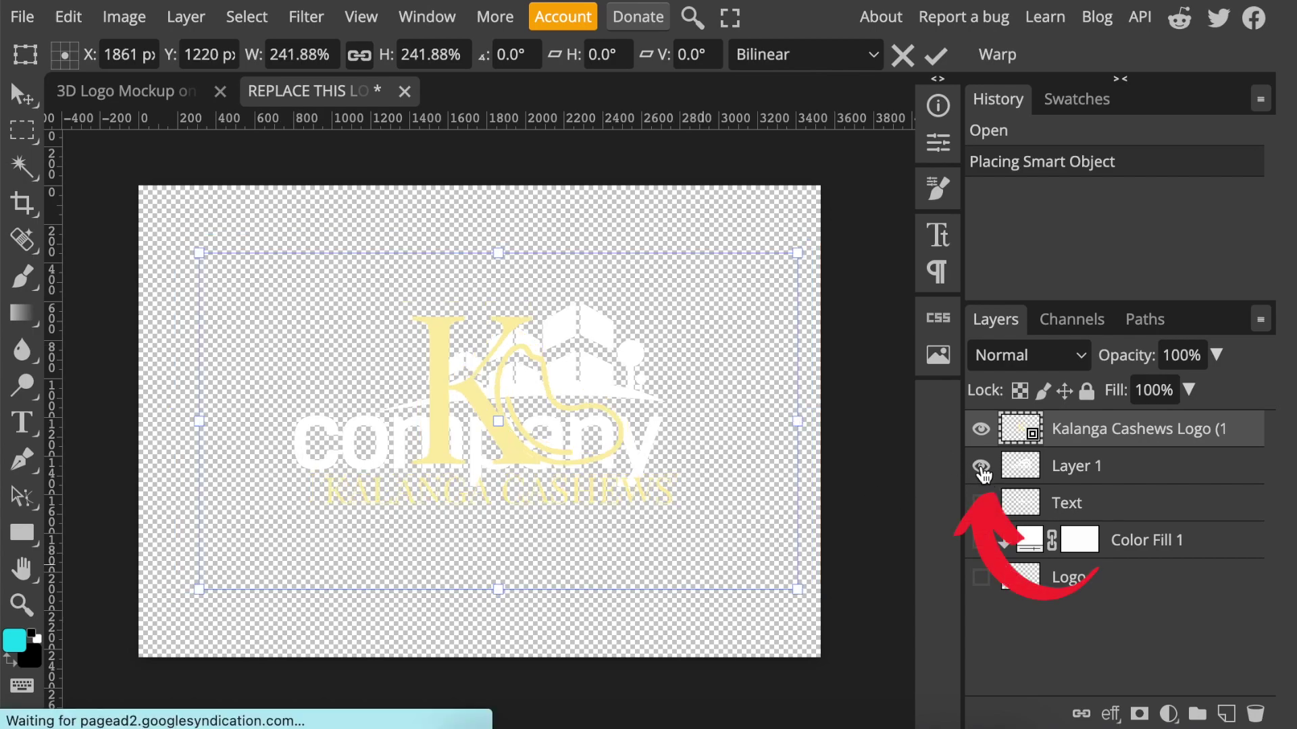
click(980, 468)
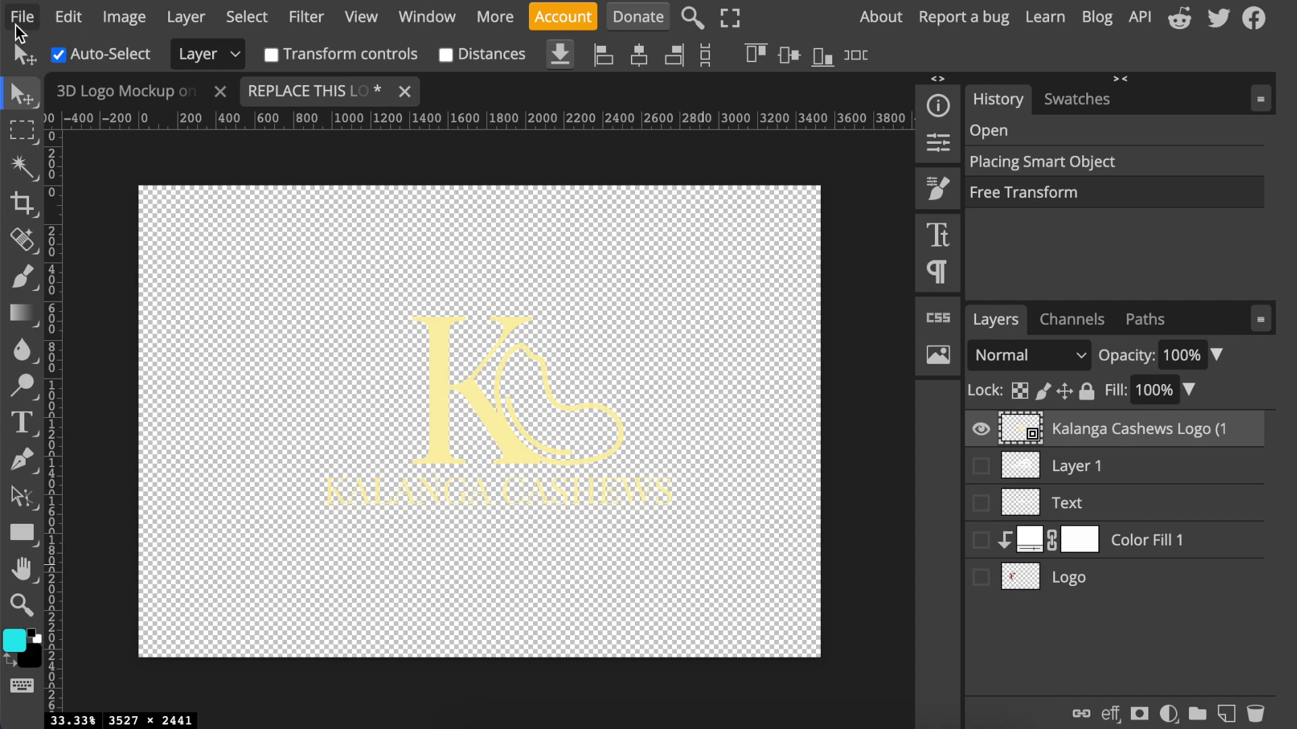
Save the Kalanga smart object from the File menu and return to the storefront mockup.
click(19, 19)
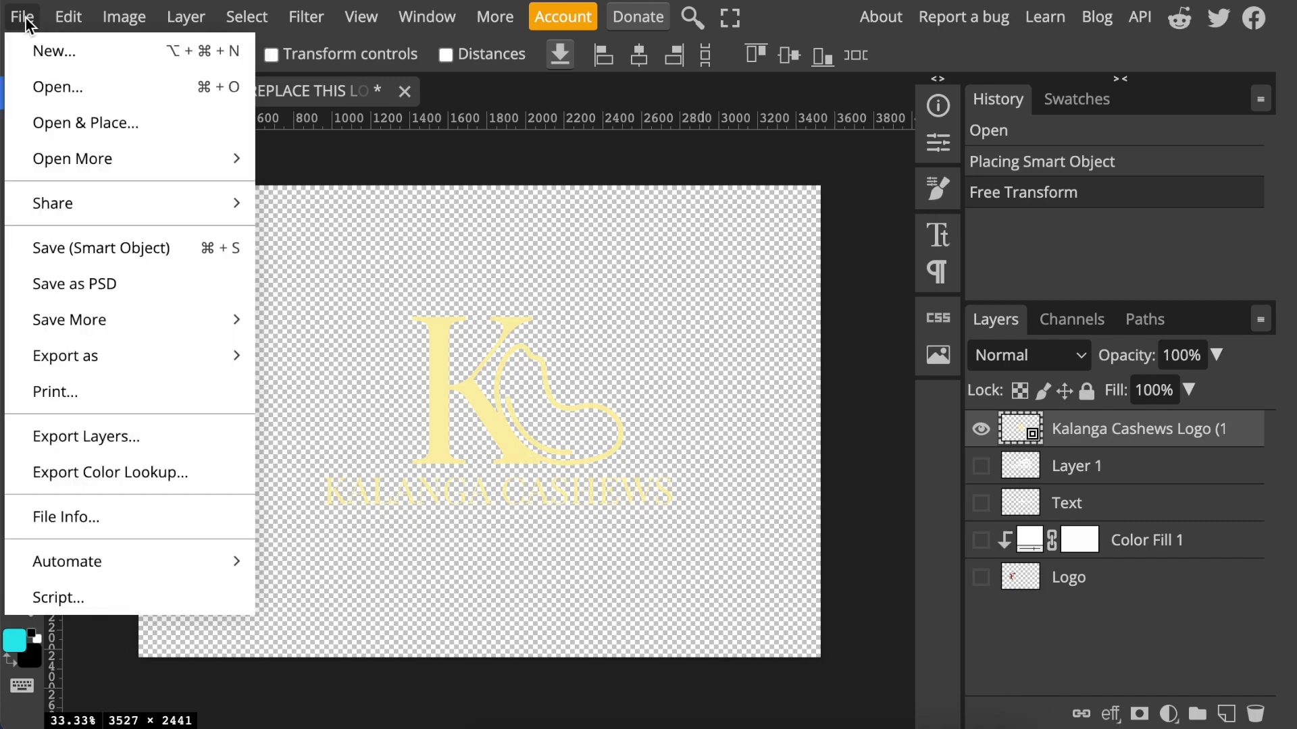
click(109, 254)
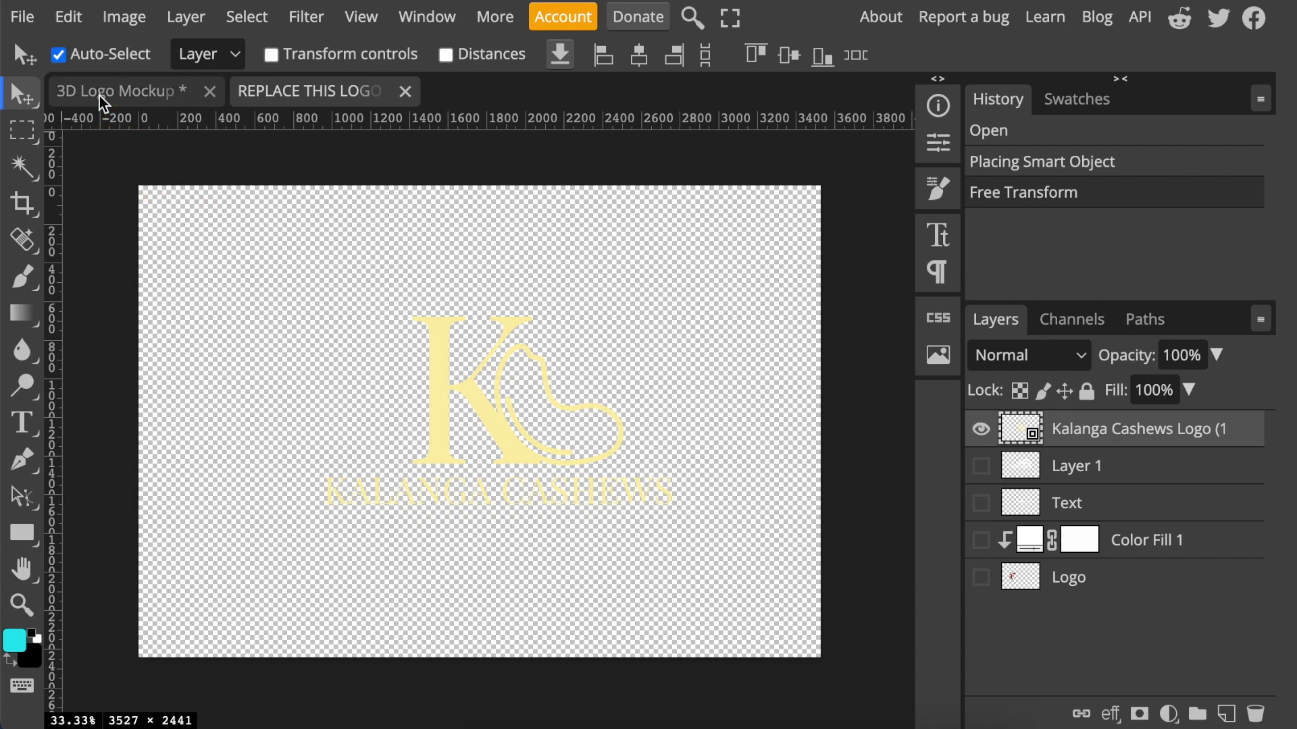
click(102, 92)
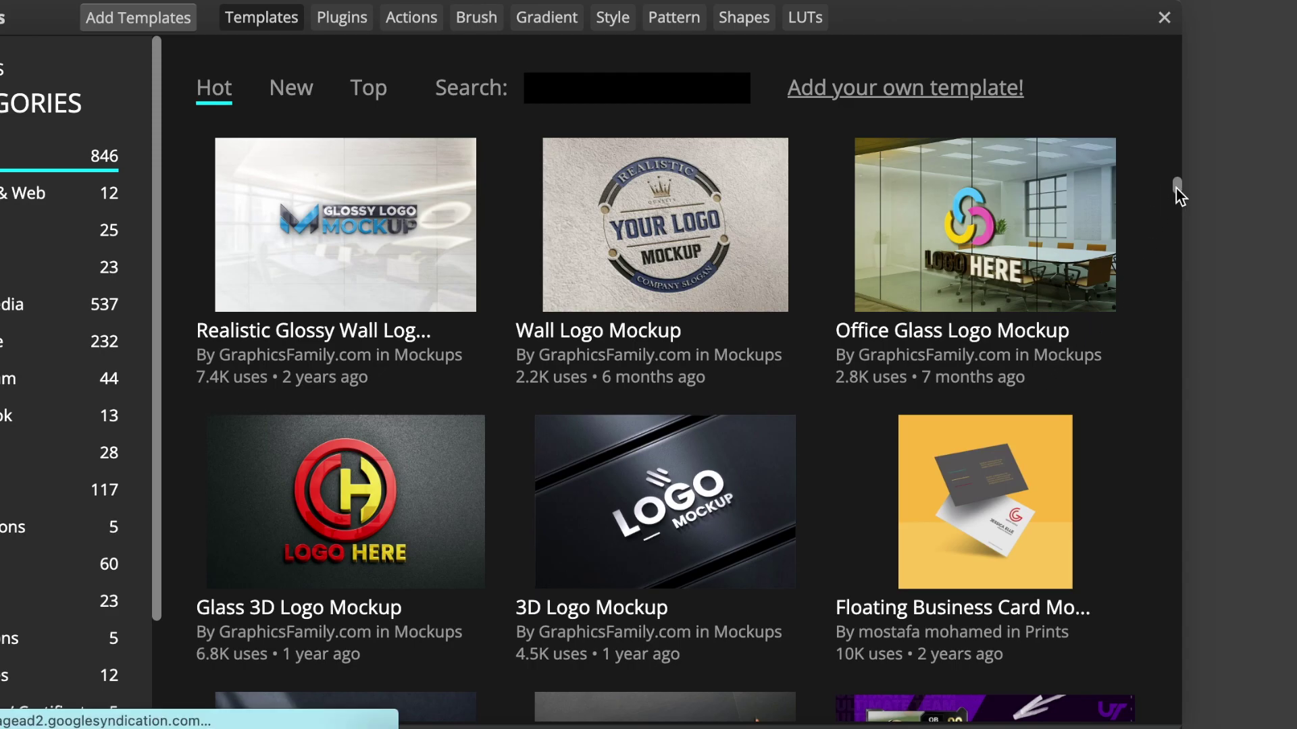
scroll(1178, 186, up, 1)
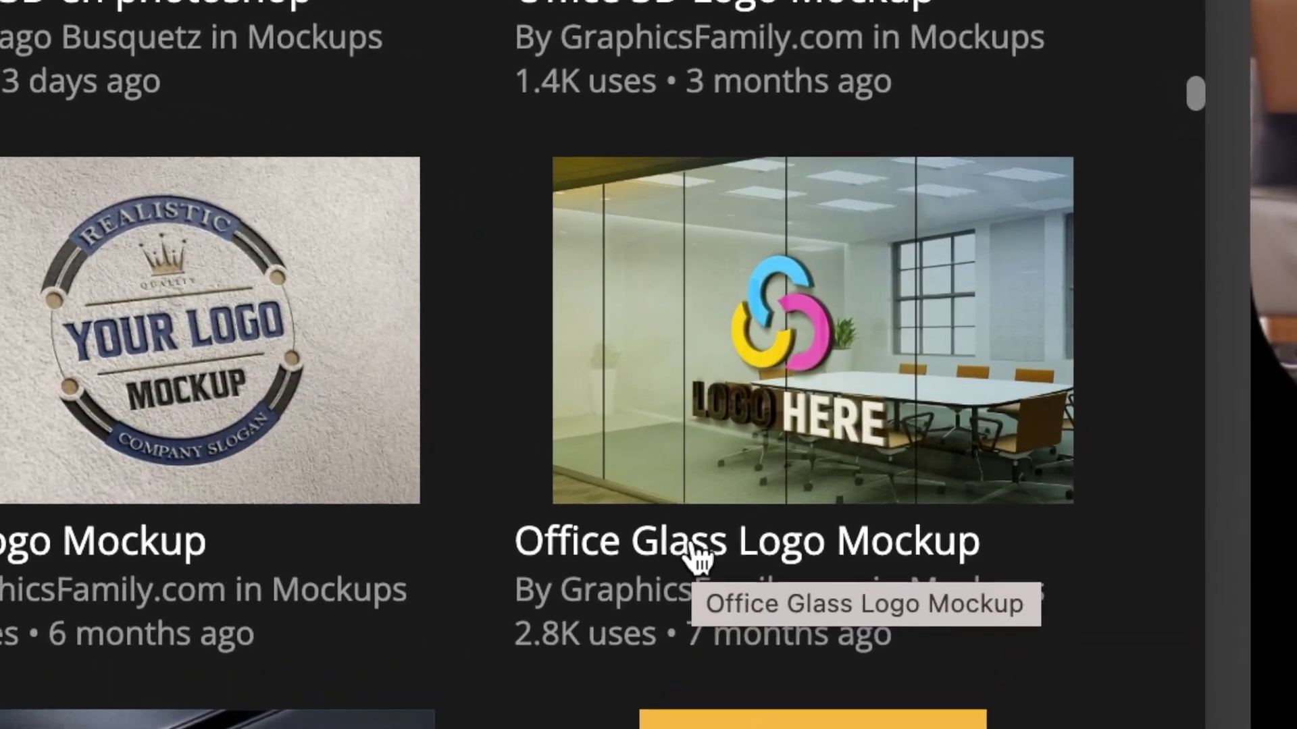
Open the Office Glass Logo Mockup template and expand its Effects group.
click(696, 557)
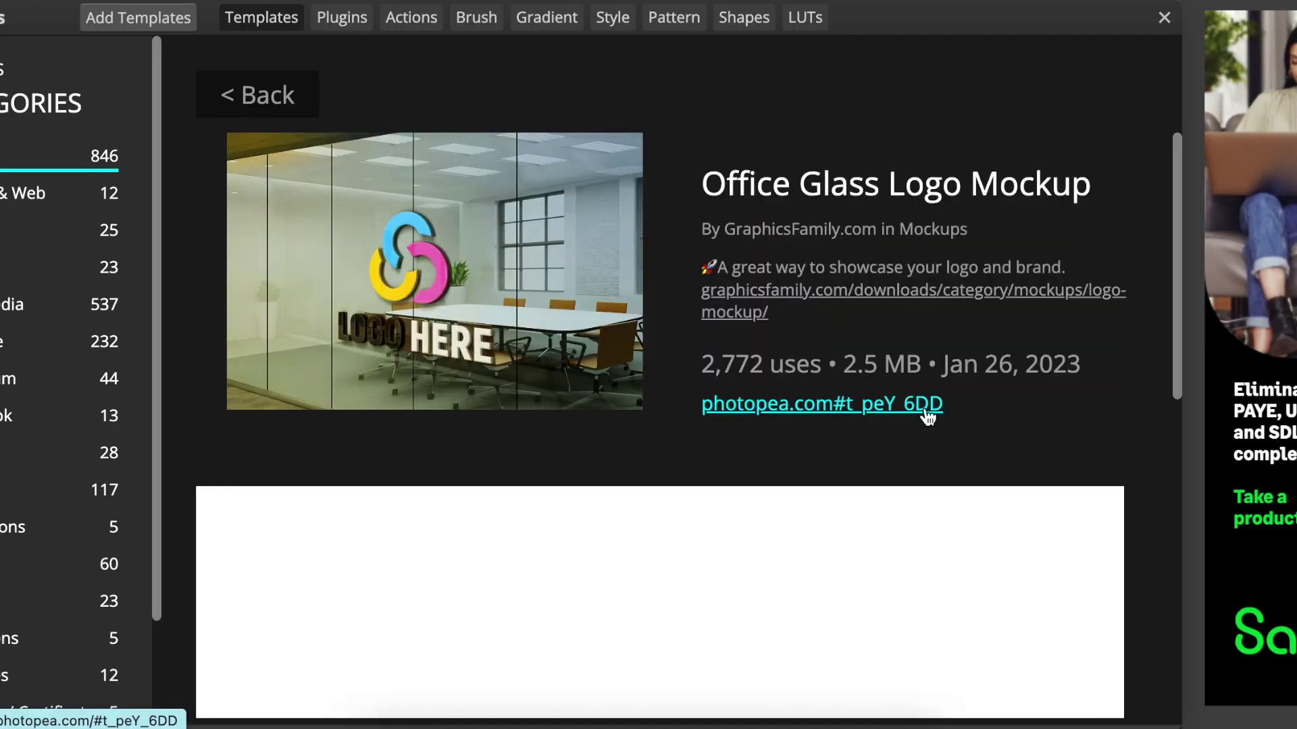
click(752, 407)
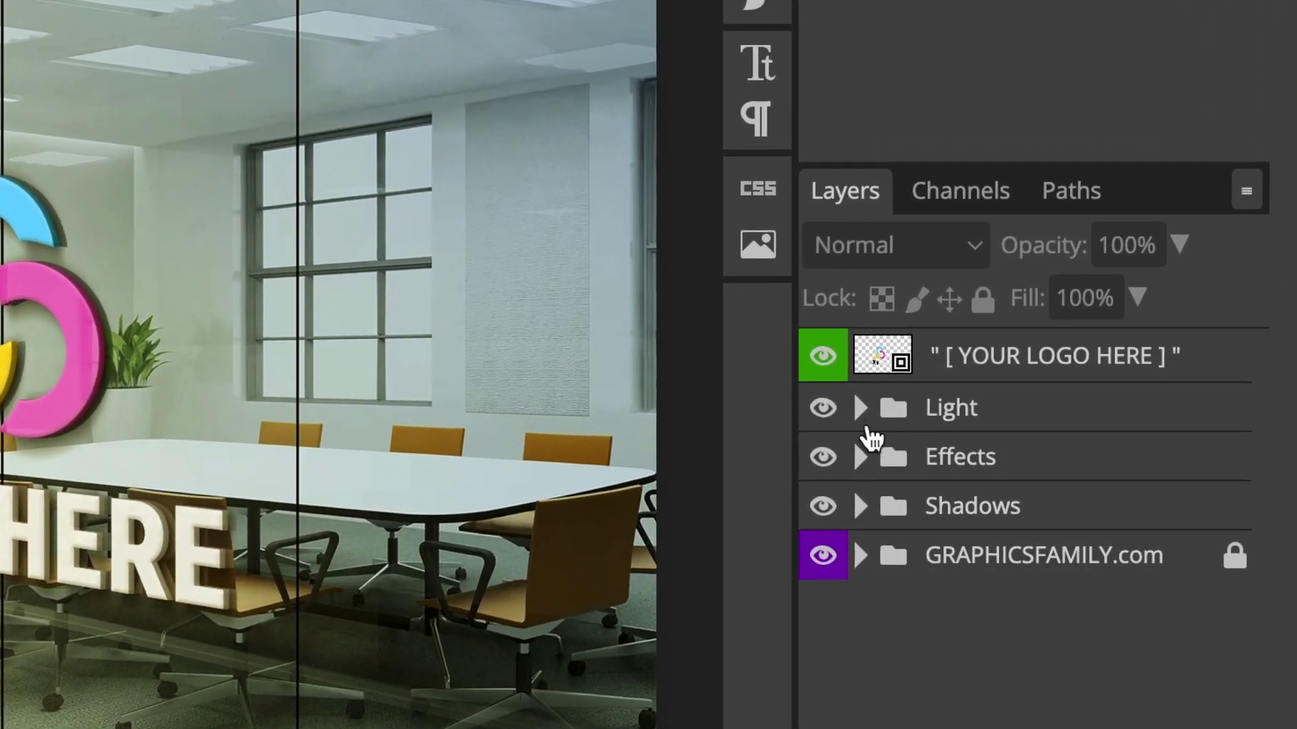
click(869, 464)
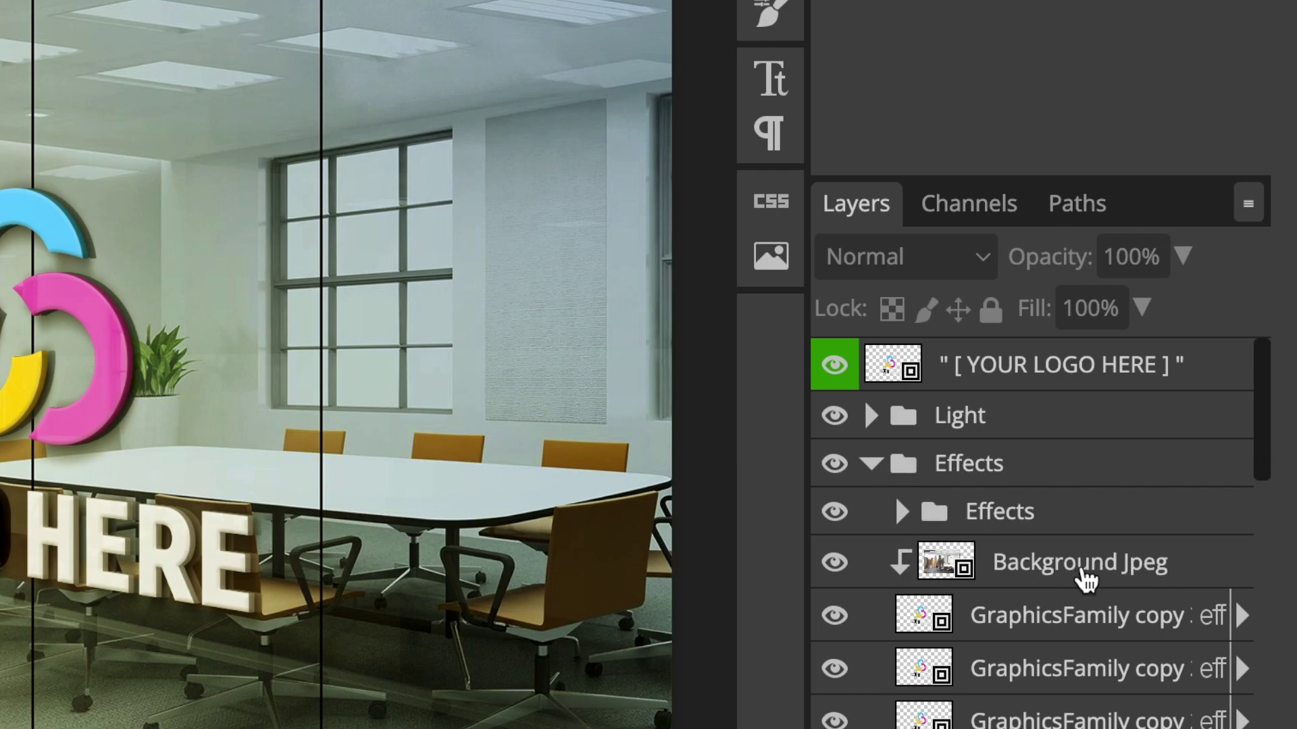
Select the Background Jpeg layer inside the Effects group.
click(946, 565)
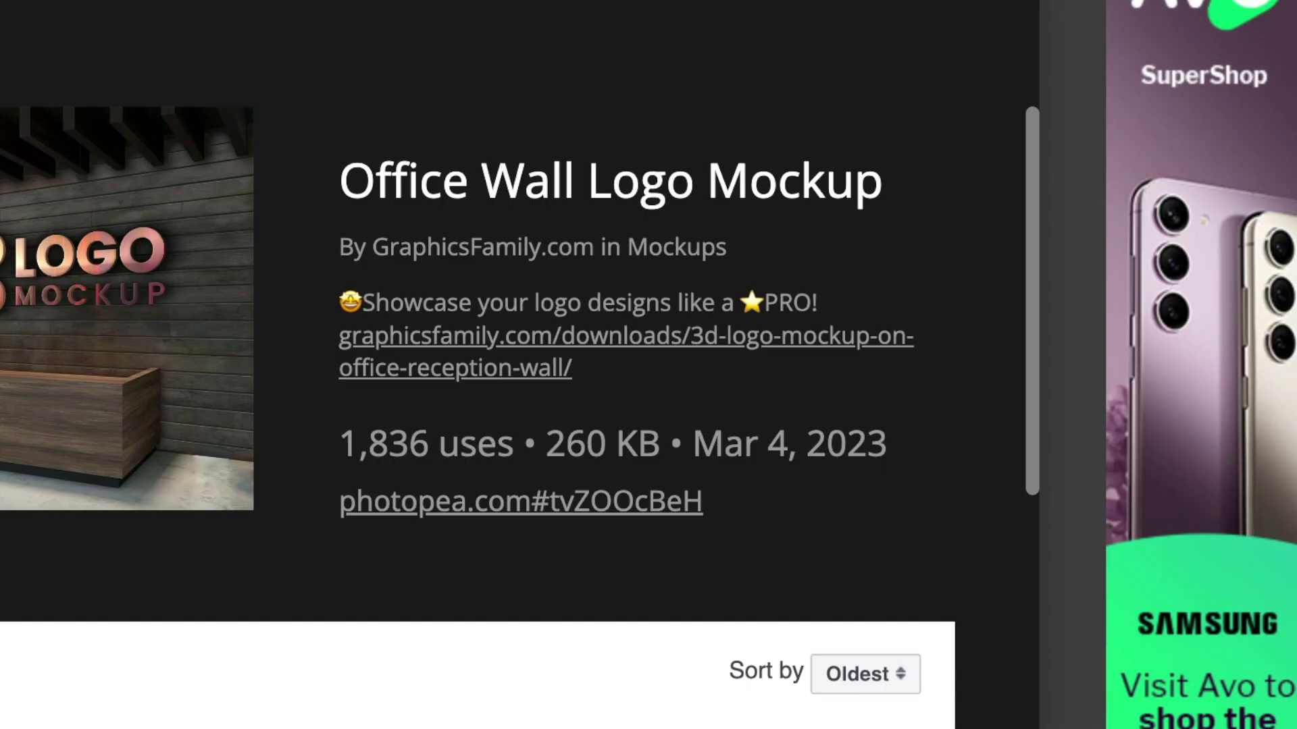
Open the Office Wall Logo Mockup file from its template page.
click(435, 506)
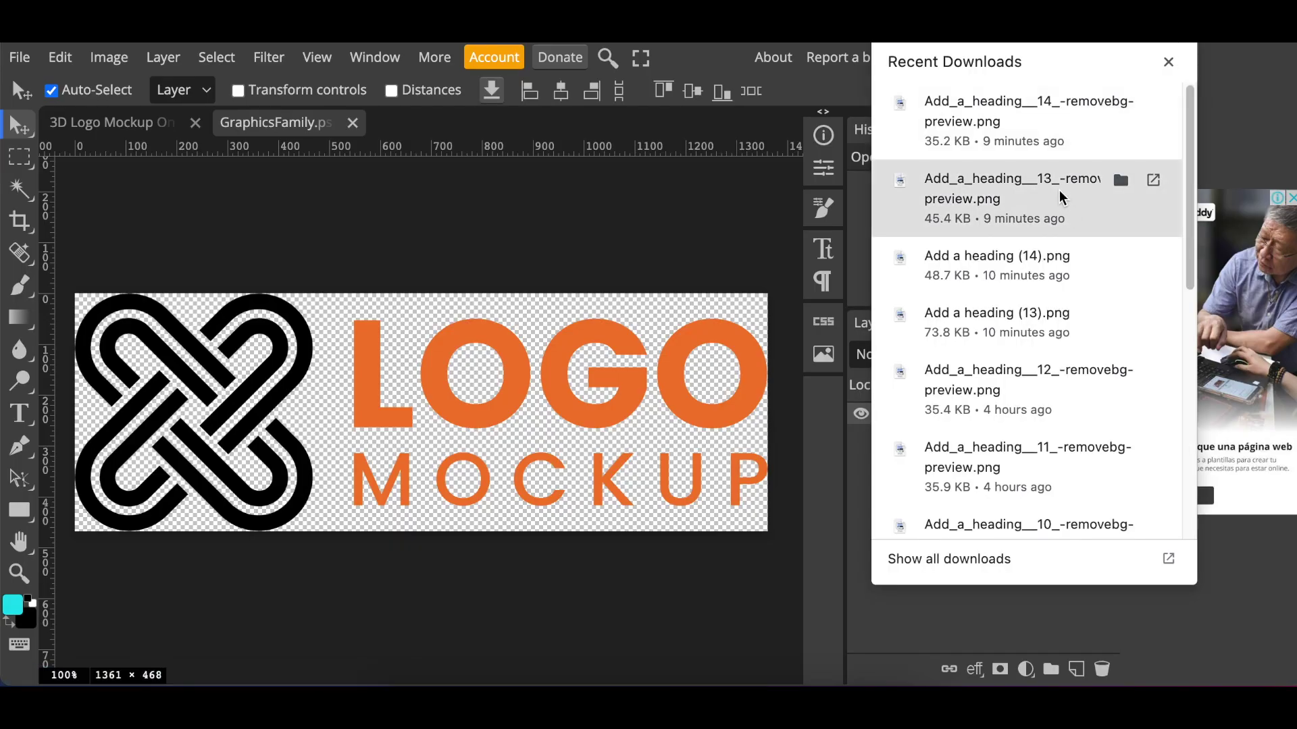
Place and enlarge the crown emblem and wordmark, hide the LOGO MOCKUP artwork, and save.
mouse_move(1060, 197)
mouse_down()
mouse_move(465, 442)
mouse_move(297, 415)
mouse_move(235, 422)
mouse_move(228, 447)
mouse_up()
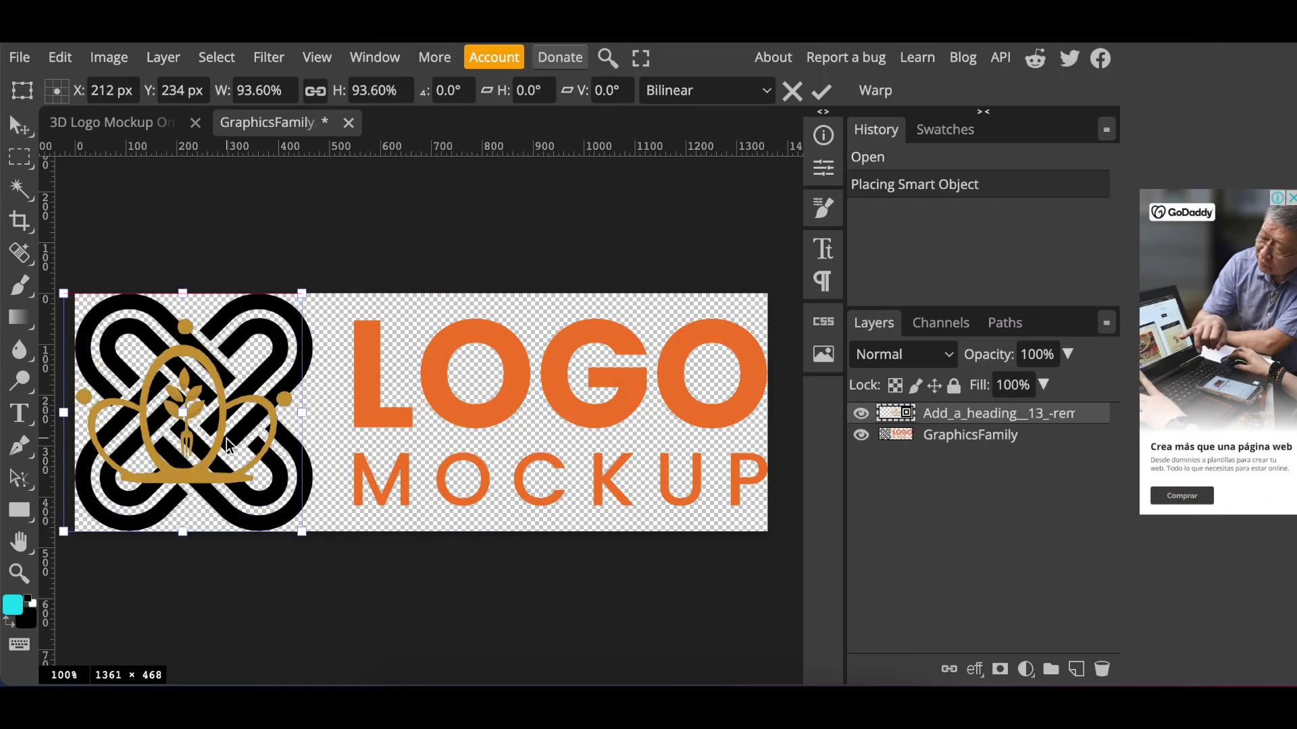
drag(303, 531, 351, 574)
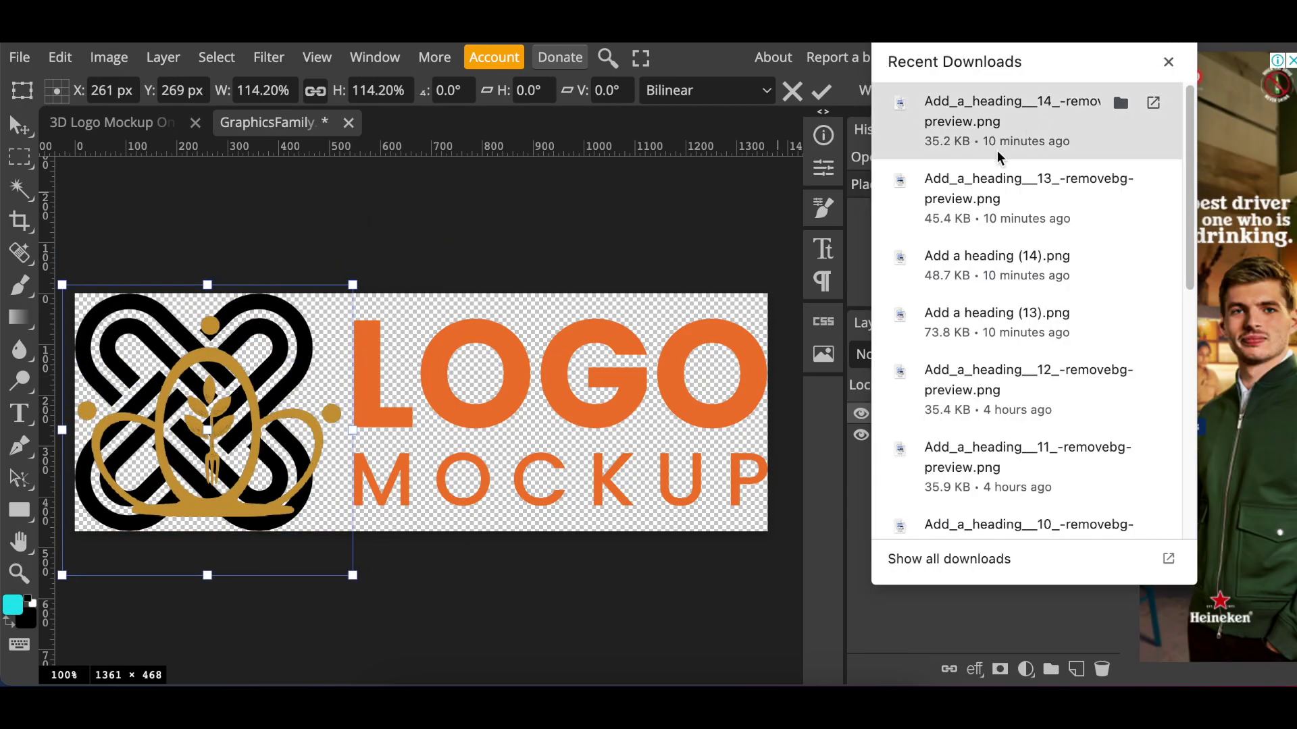
drag(1034, 124, 654, 410)
drag(537, 293, 739, 197)
drag(524, 409, 554, 412)
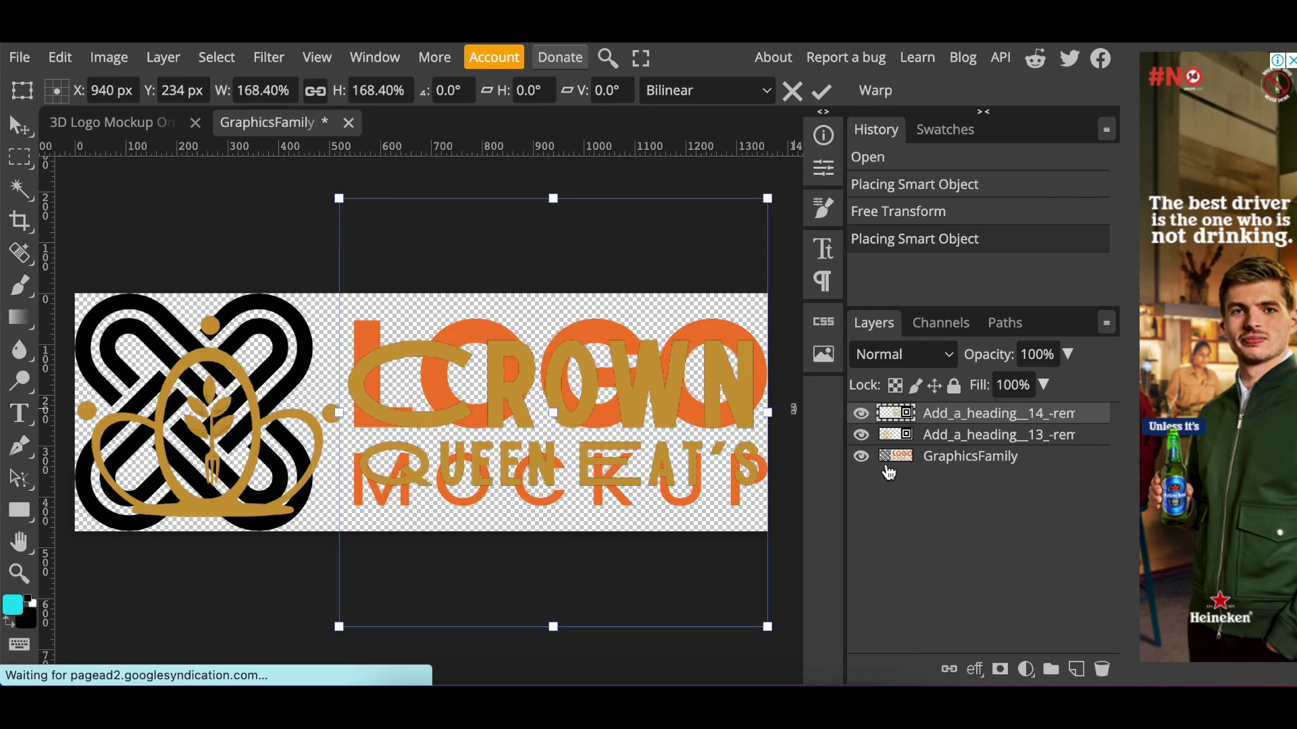
click(861, 457)
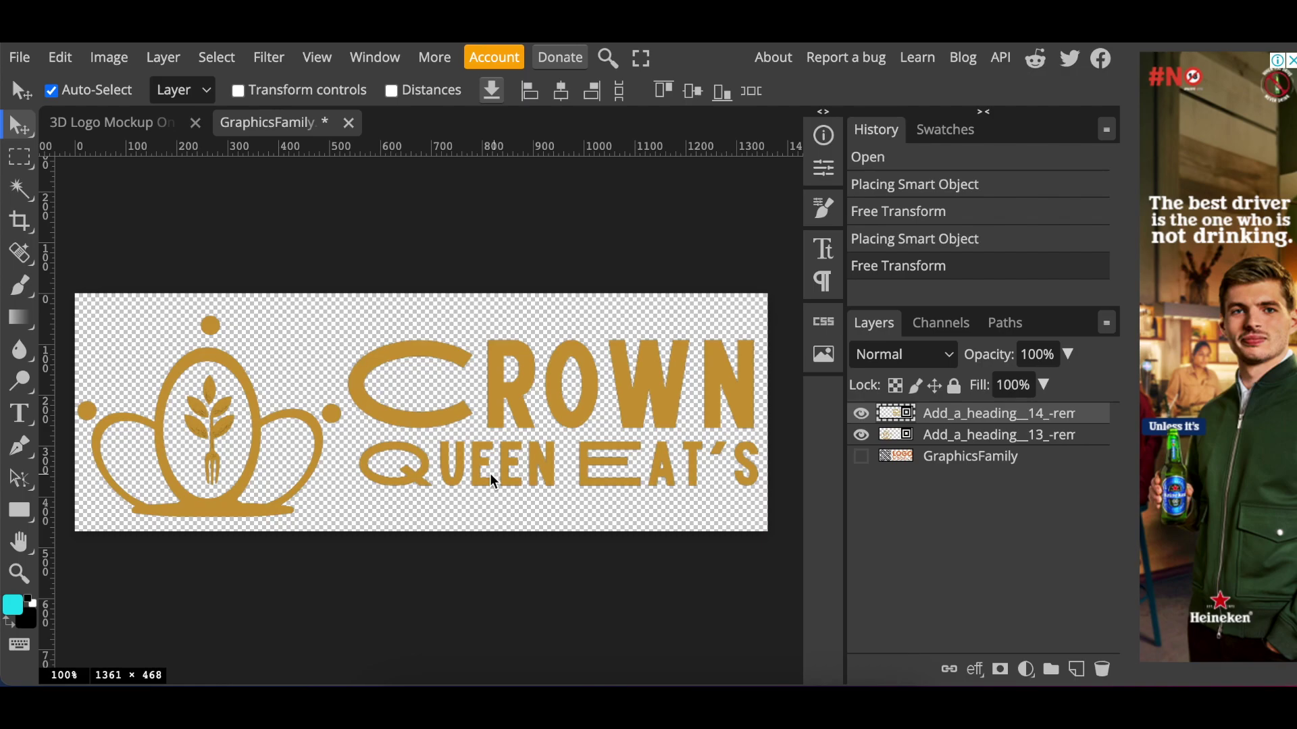
key(ctrl+s)
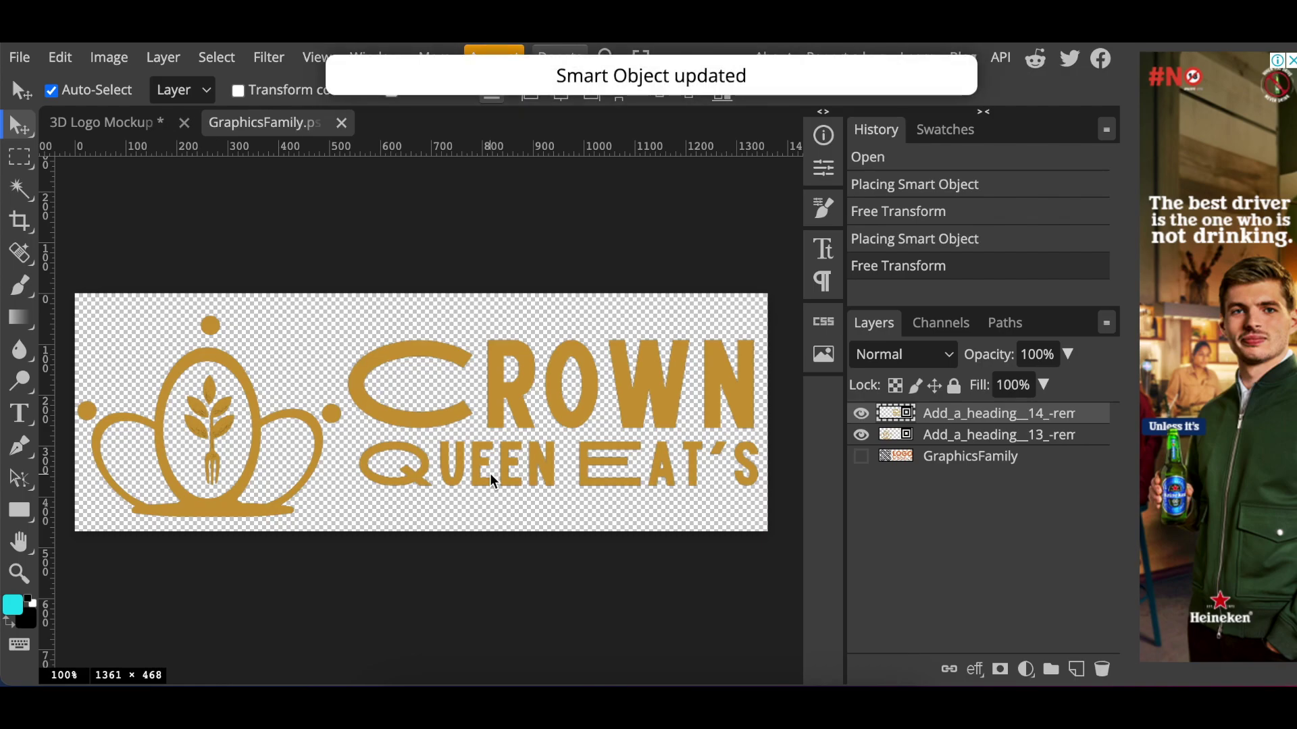